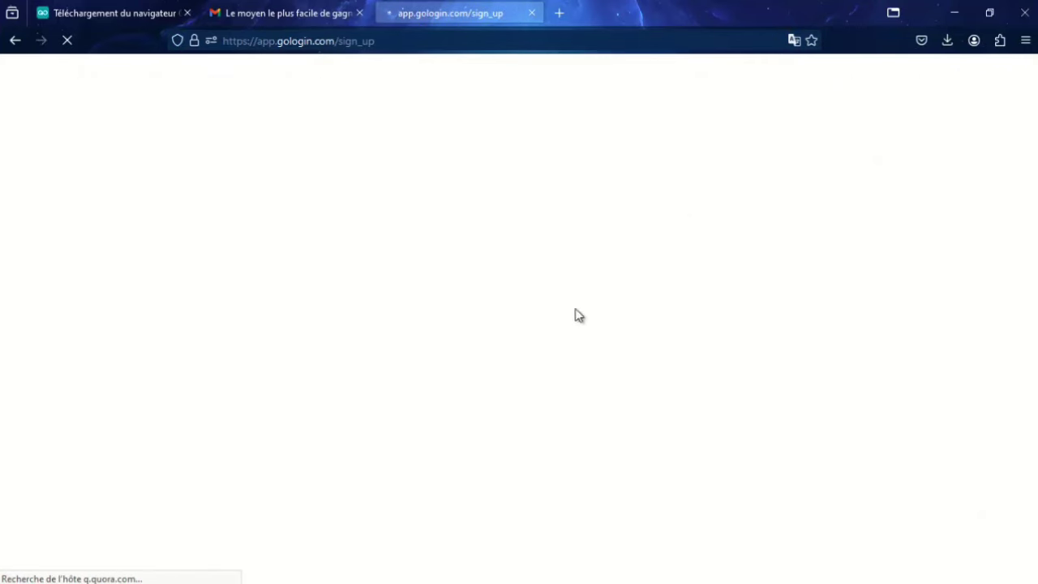
Return to the French GoLogin home page, view the Windows download offer and show the recent downloads.
left_click(16, 50)
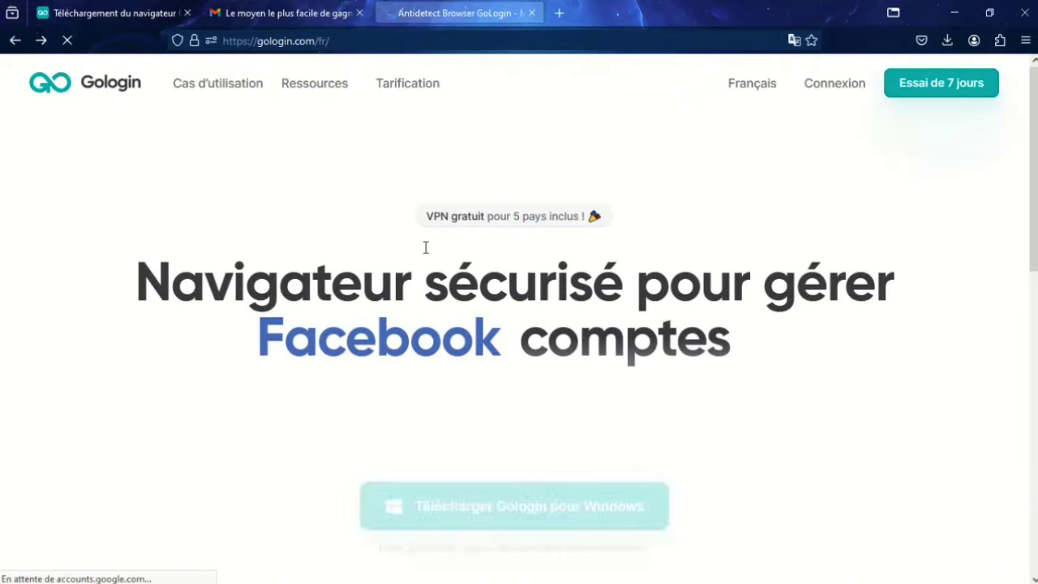
scroll(479, 358, "down", 3)
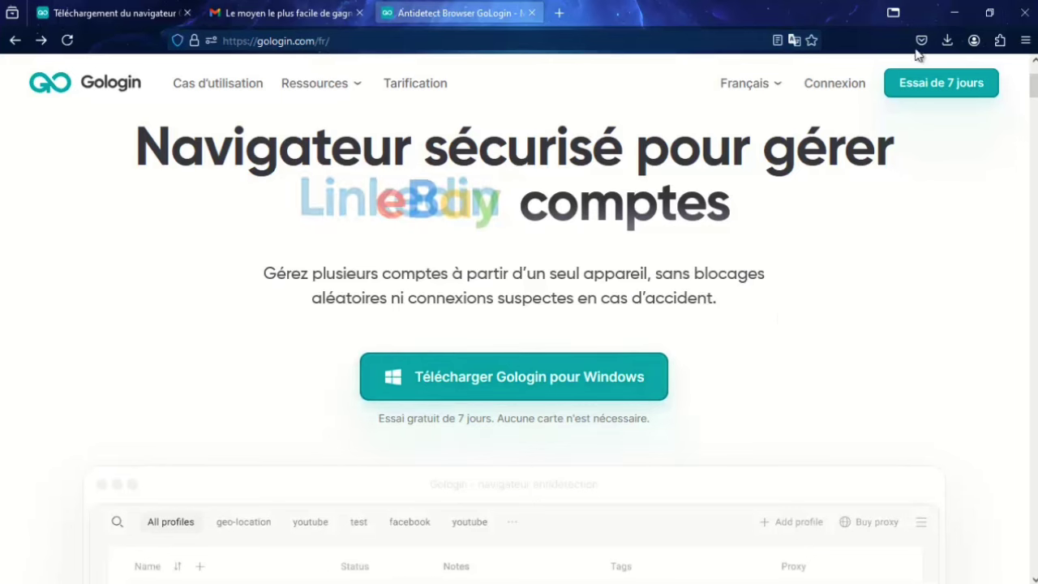
left_click(947, 39)
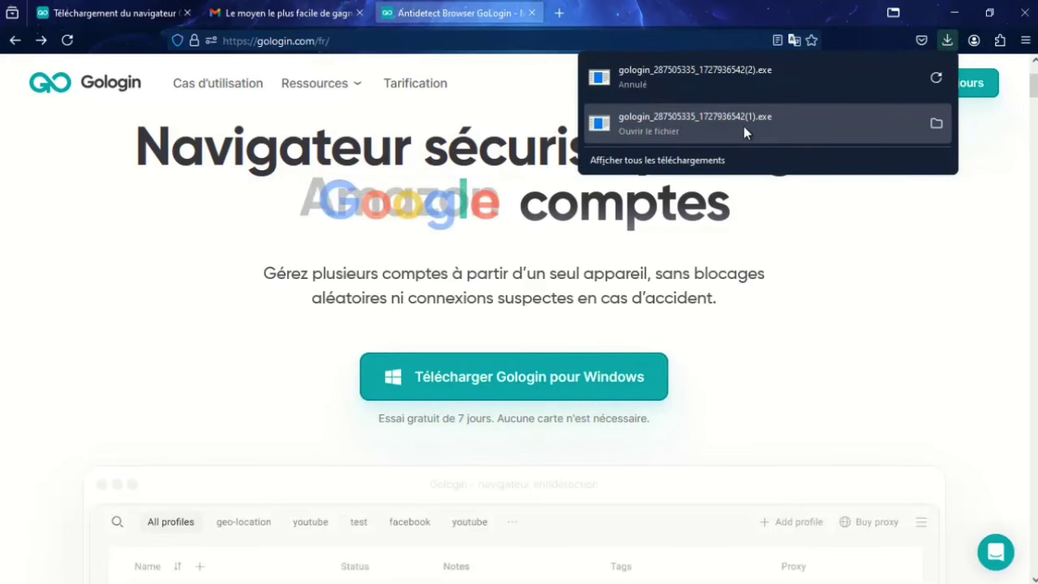
Minimize the web browser, launch the GoLogin desktop application and keep its window maximized.
left_click(958, 13)
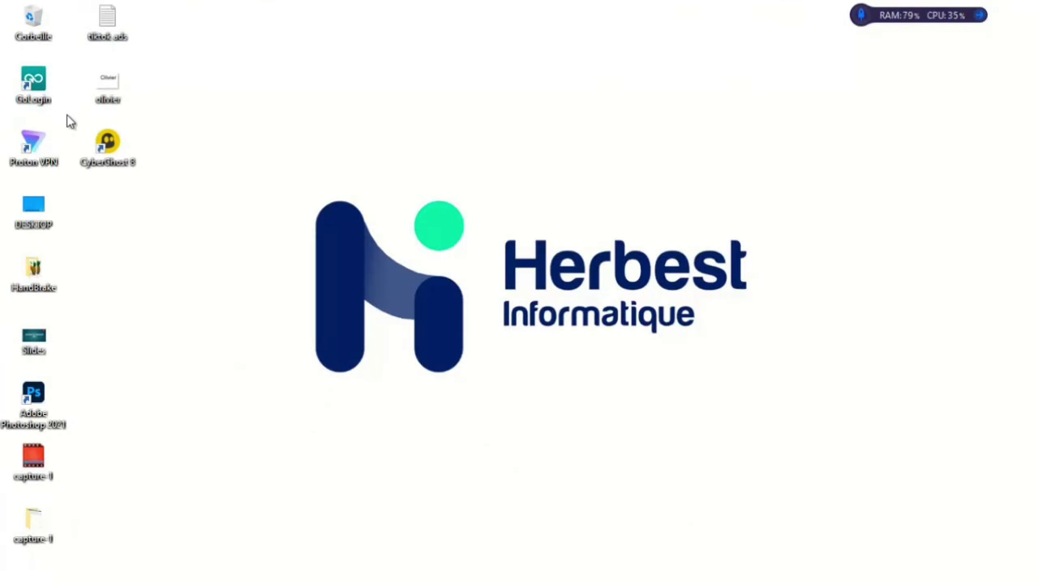
double_click(34, 85)
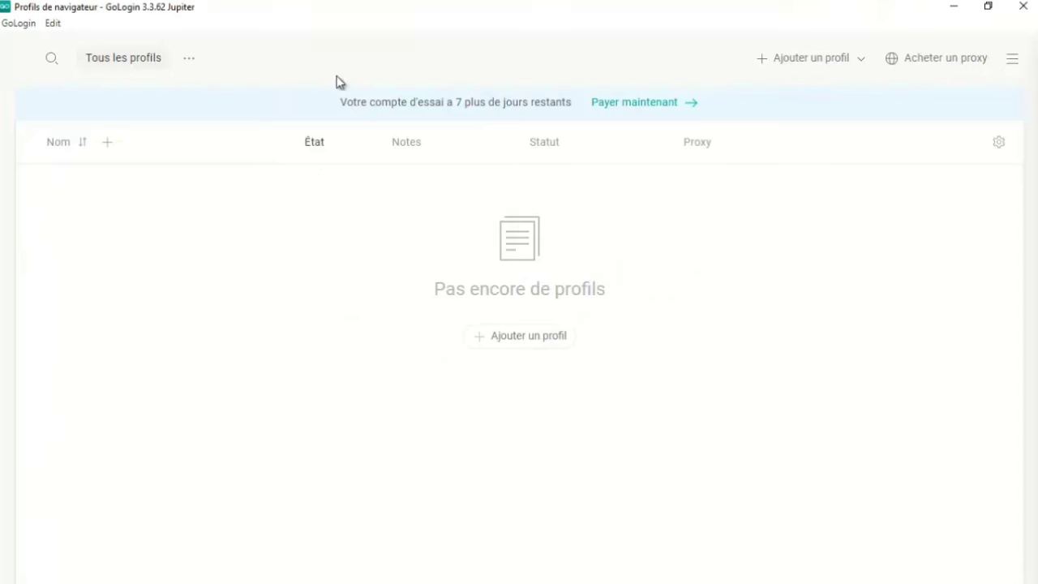
left_click_drag(355, 14, 444, 39)
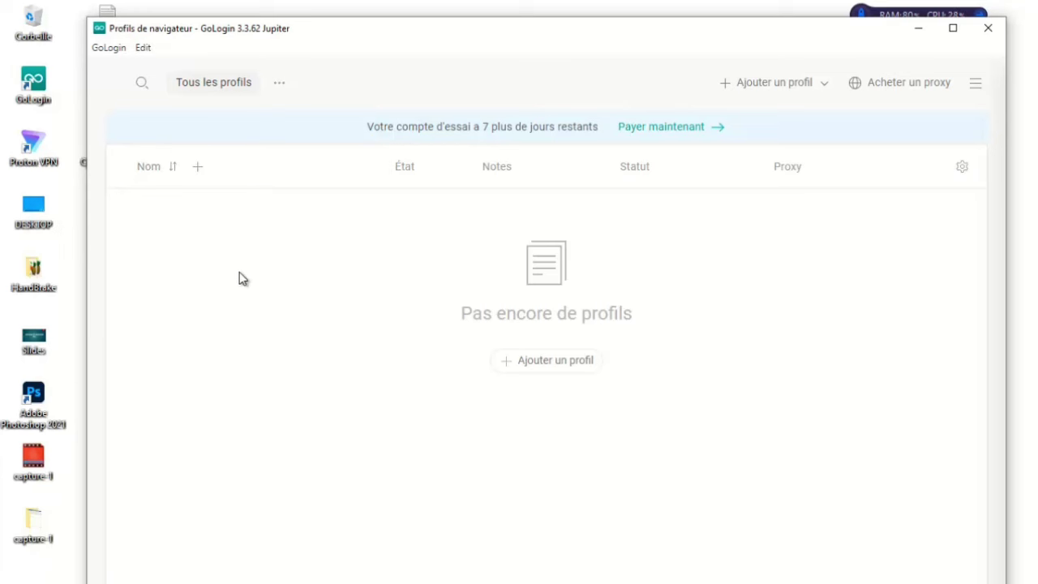
double_click(399, 29)
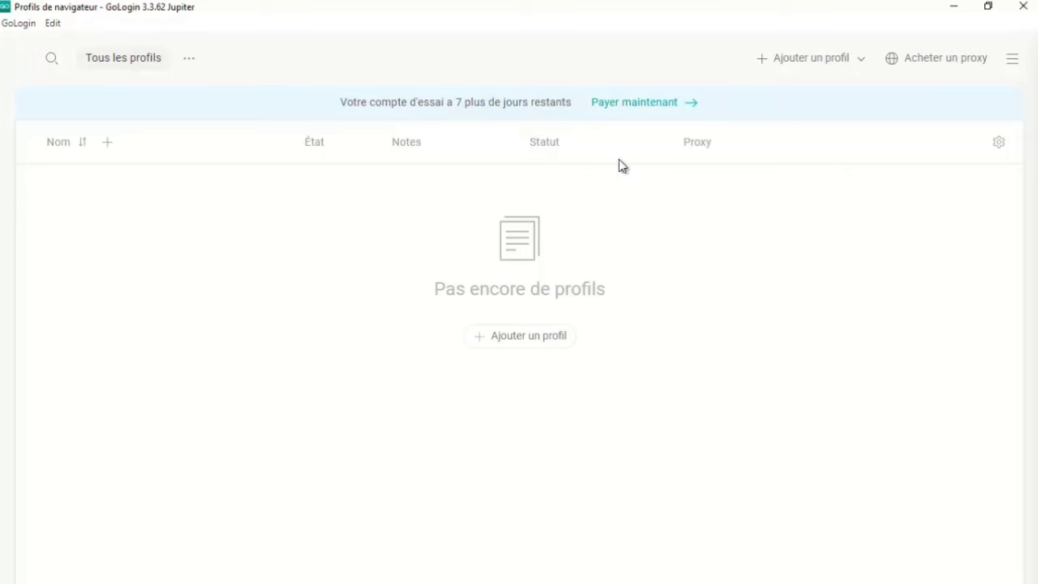
Start a new browser profile and name it "Facebook 1".
left_click(792, 68)
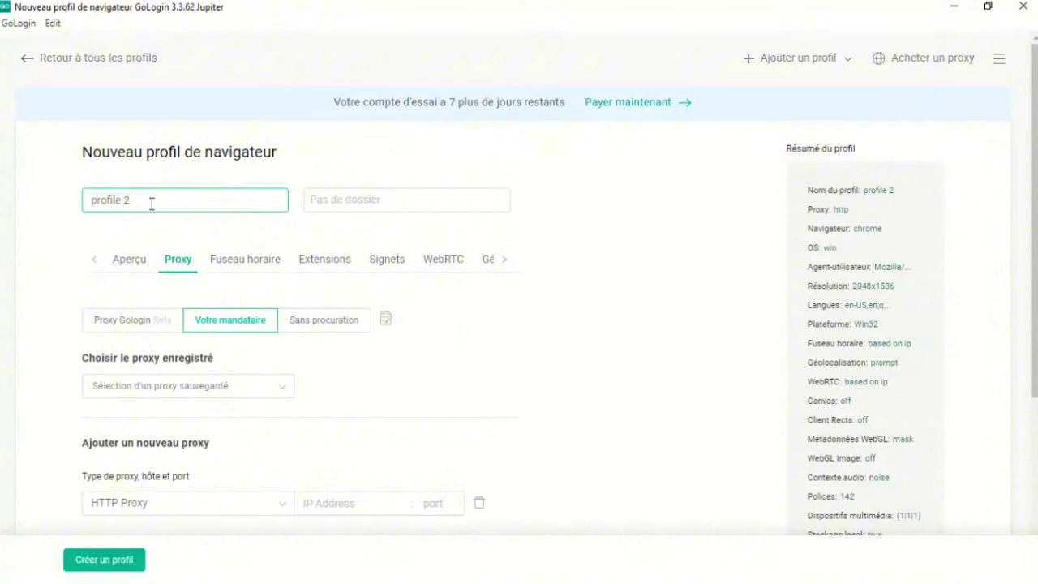
left_click_drag(152, 203, 85, 197)
type("Facebook 1")
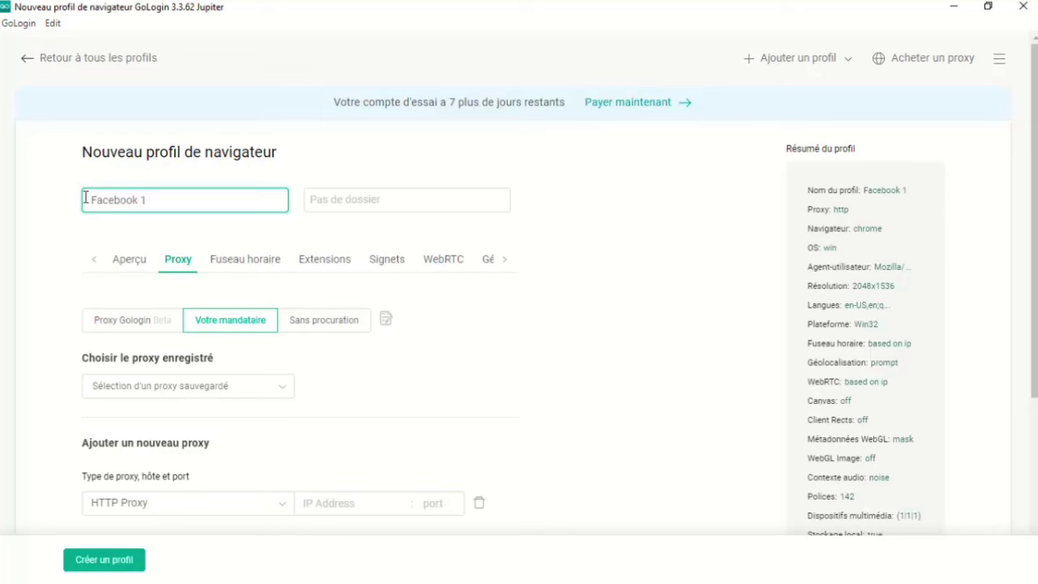
Assign the saved "Free US" proxy to the new profile.
left_click(182, 267)
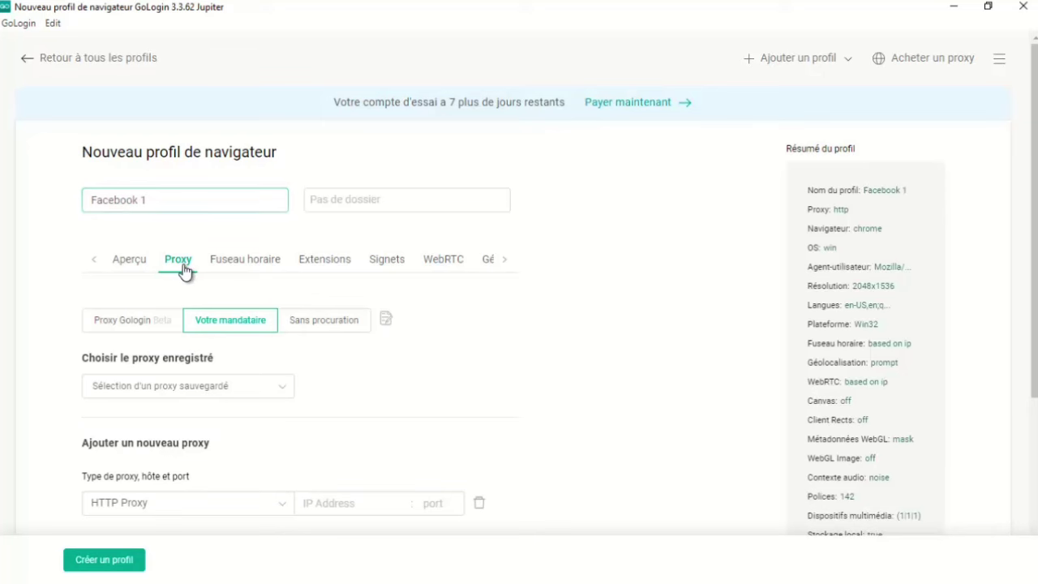
scroll(267, 379, "down", 2)
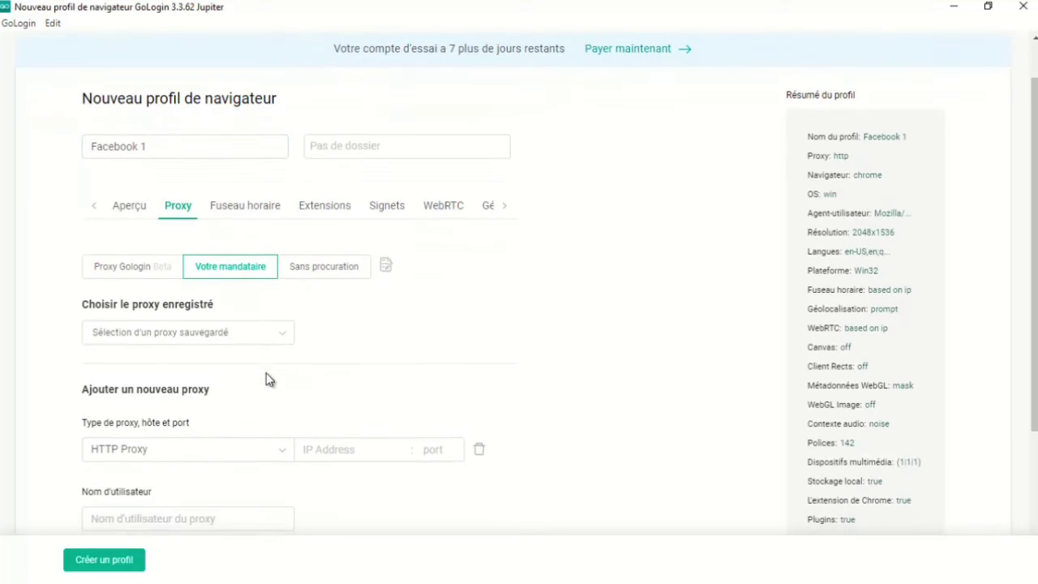
scroll(268, 379, "down", 1)
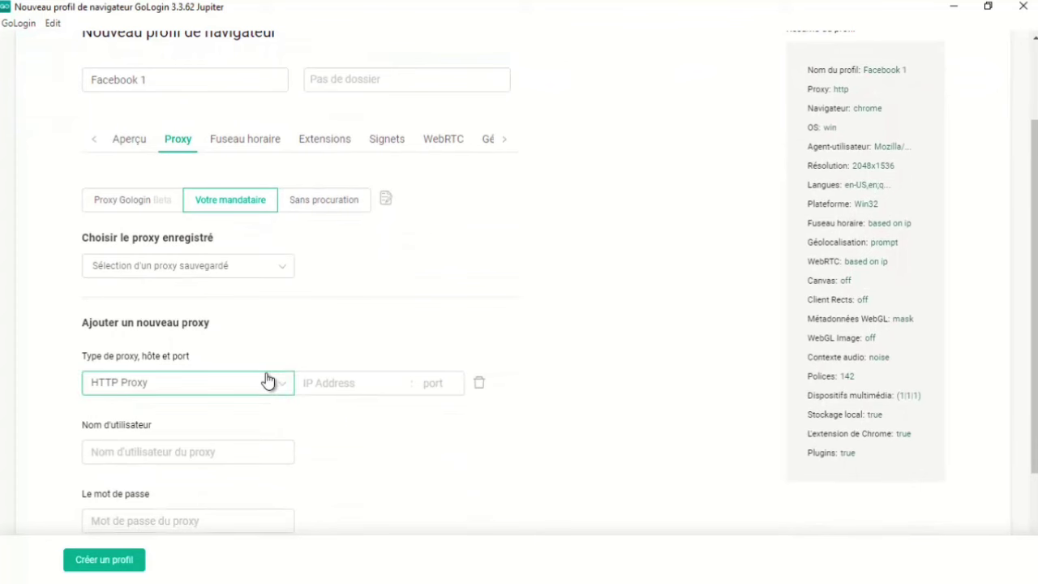
left_click(215, 274)
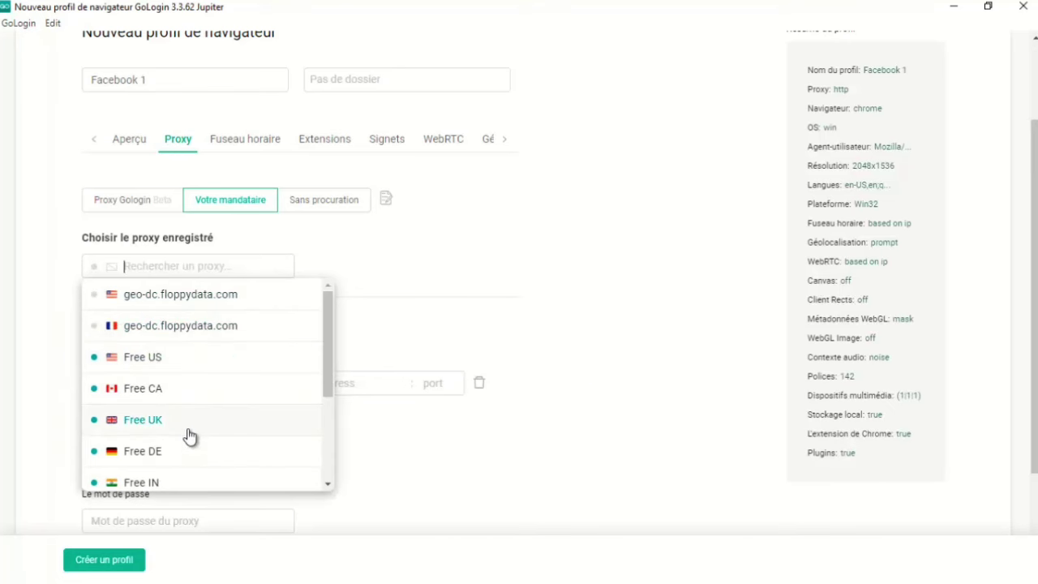
left_click(140, 362)
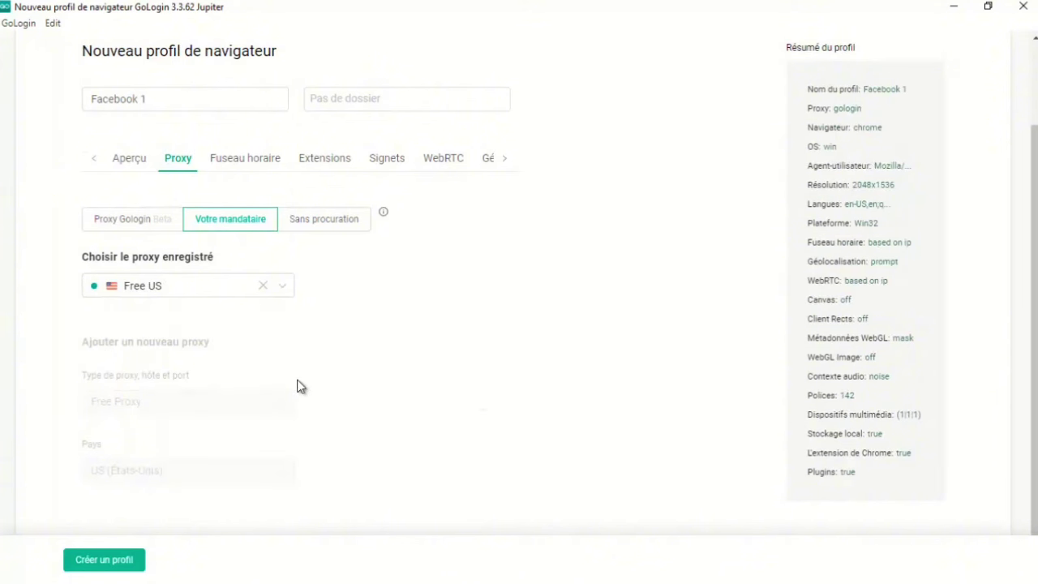
scroll(297, 386, "up", 1)
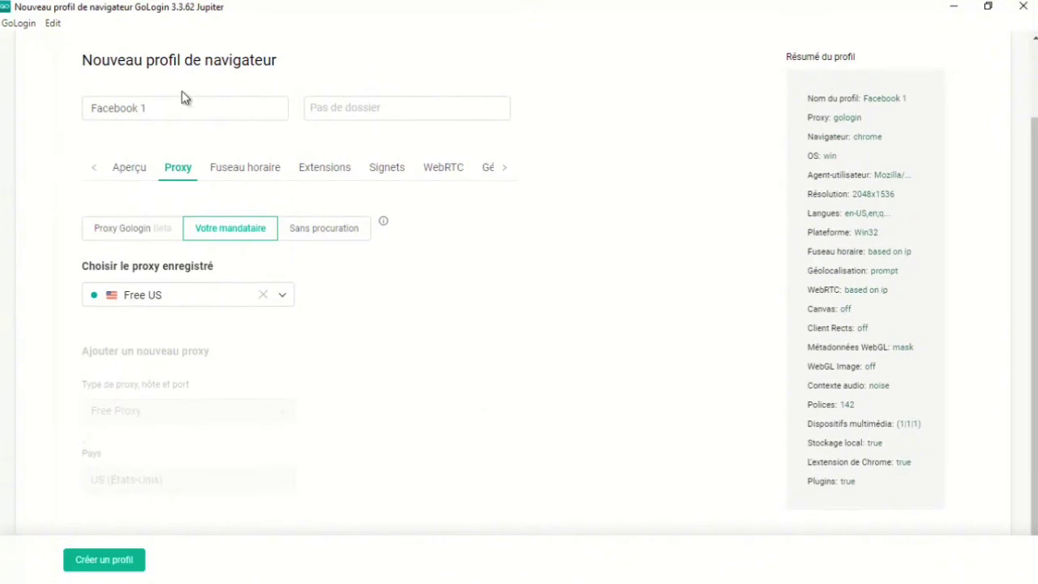
Look through the profile's time zone, extensions and bookmarks settings, ending back at the proxy settings.
left_click(246, 171)
left_click(324, 175)
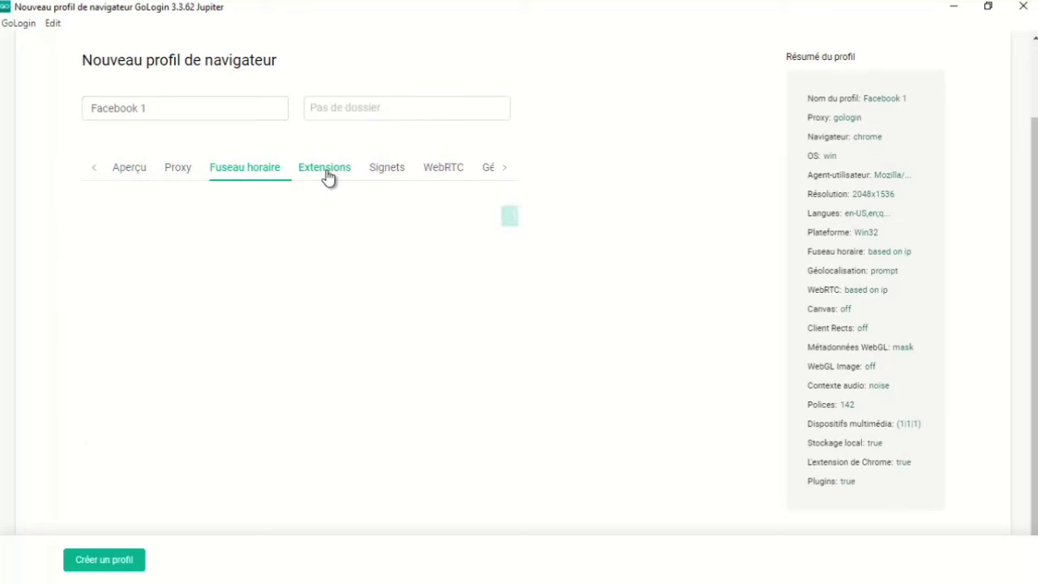
left_click(388, 171)
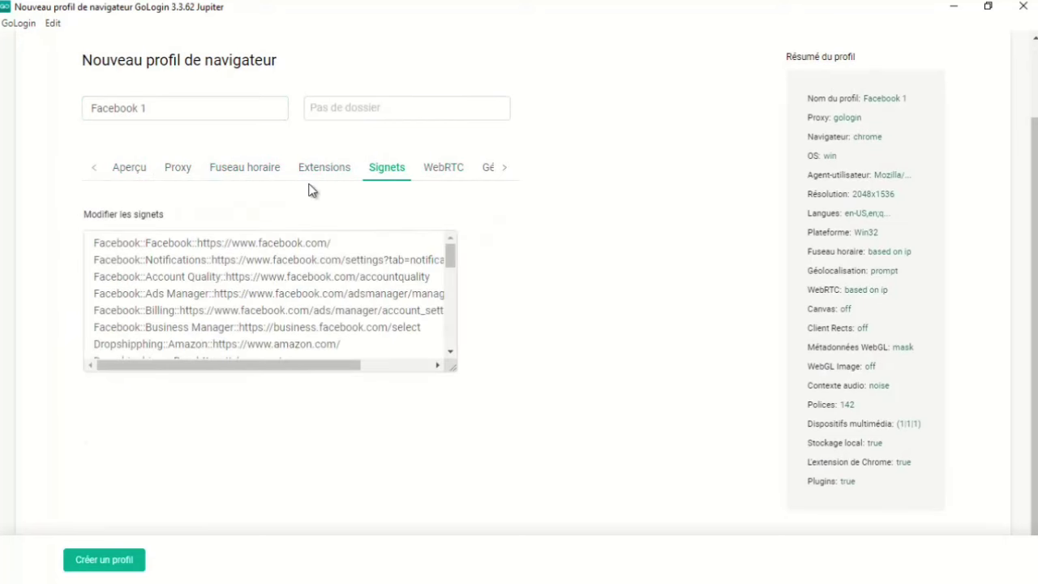
left_click(180, 168)
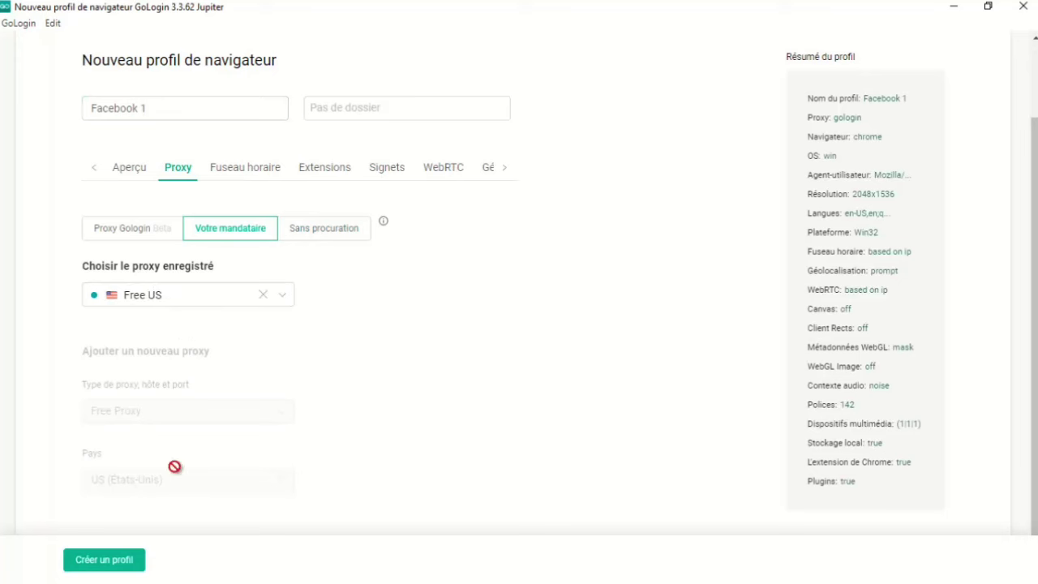
Create the Facebook 1 profile, run it and reposition its browser window so that it fits on screen.
left_click(108, 566)
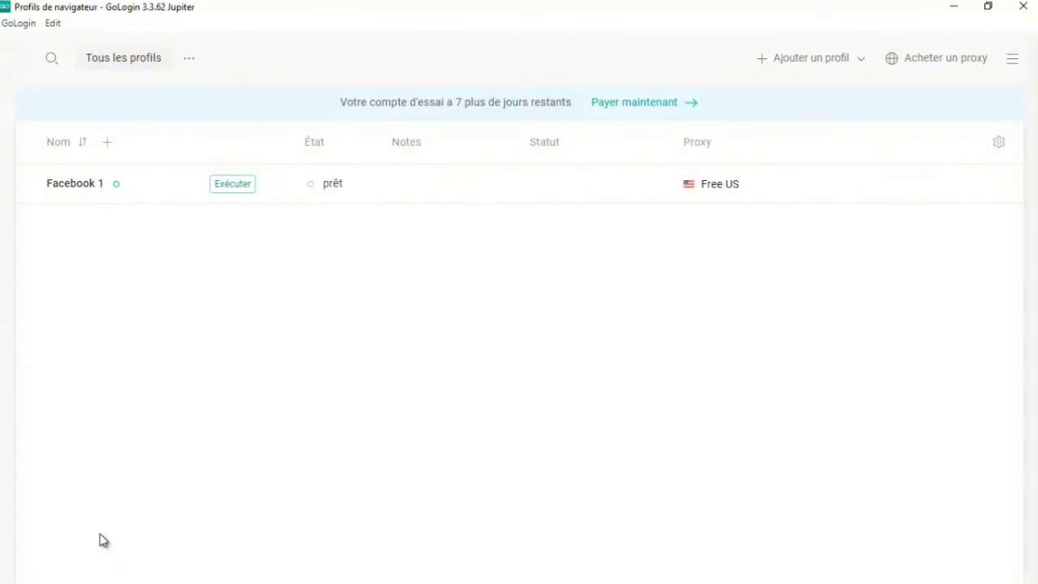
left_click(234, 184)
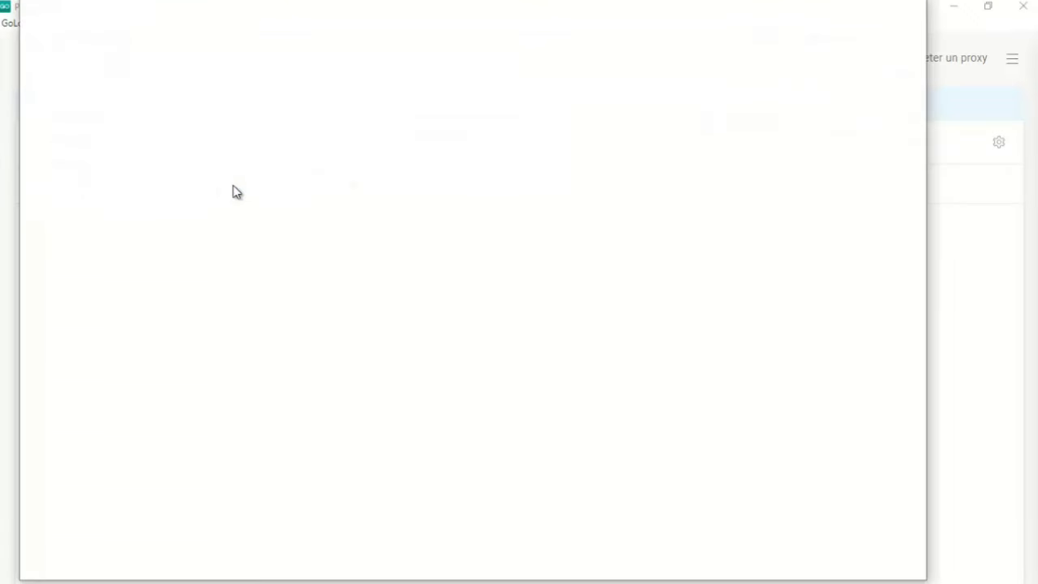
left_click_drag(316, 19, 367, 47)
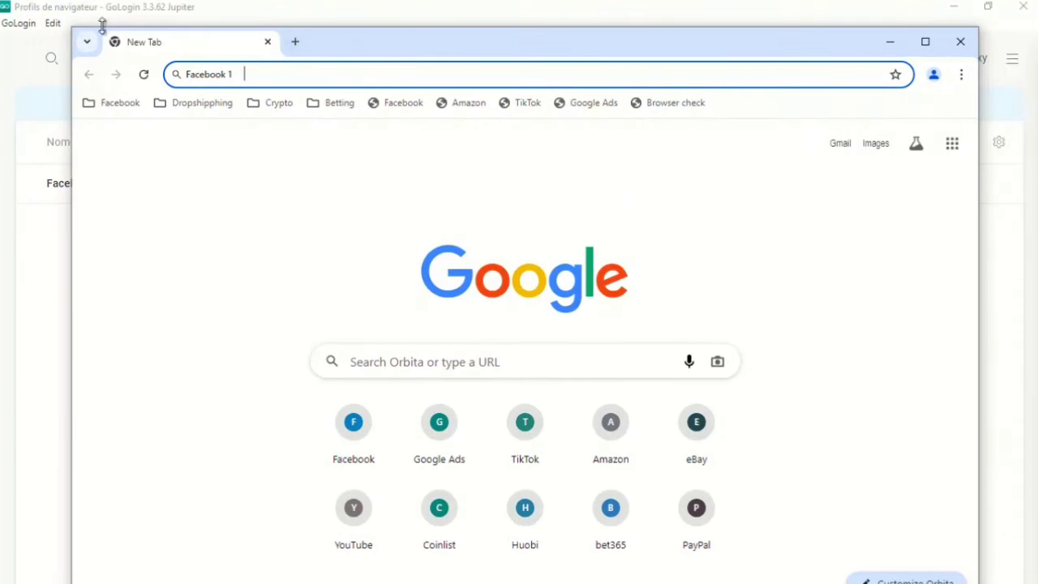
left_click_drag(342, 45, 343, 23)
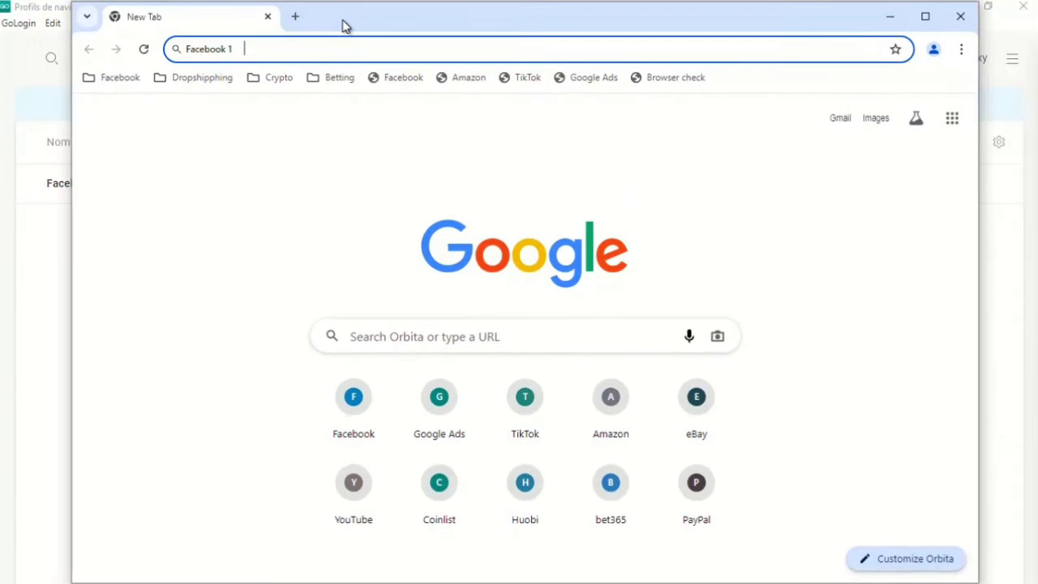
Open the bookmarked Facebook site in the profile's browser and look over its login page.
left_click(402, 75)
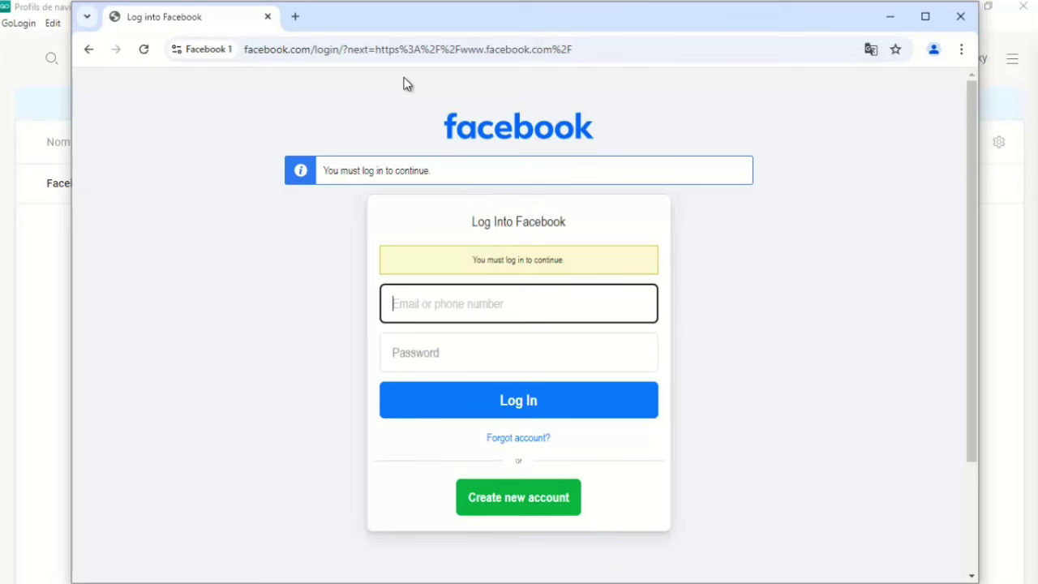
left_click(550, 189)
scroll(549, 190, "down", 2)
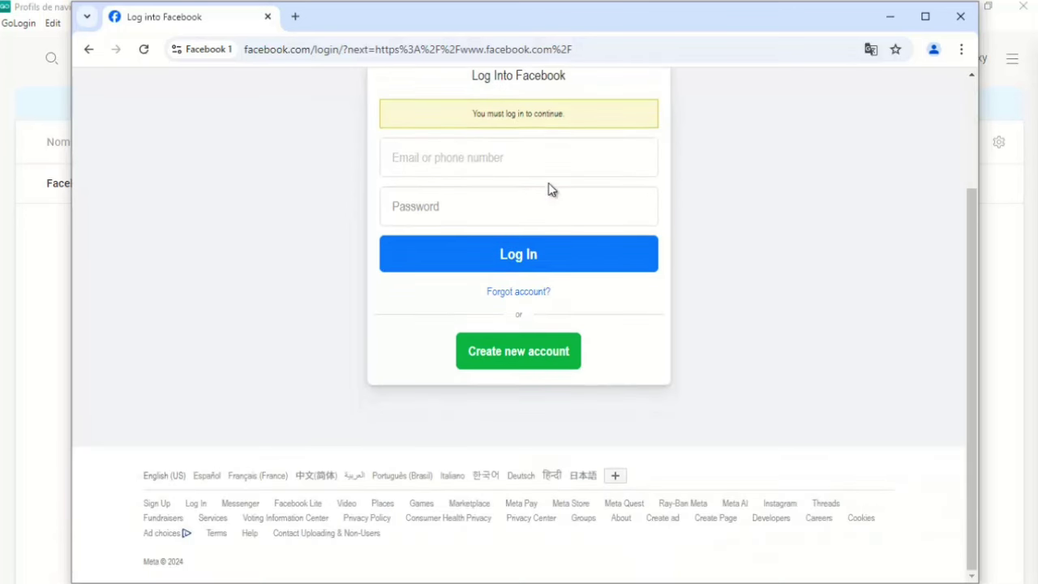
scroll(470, 199, "up", 2)
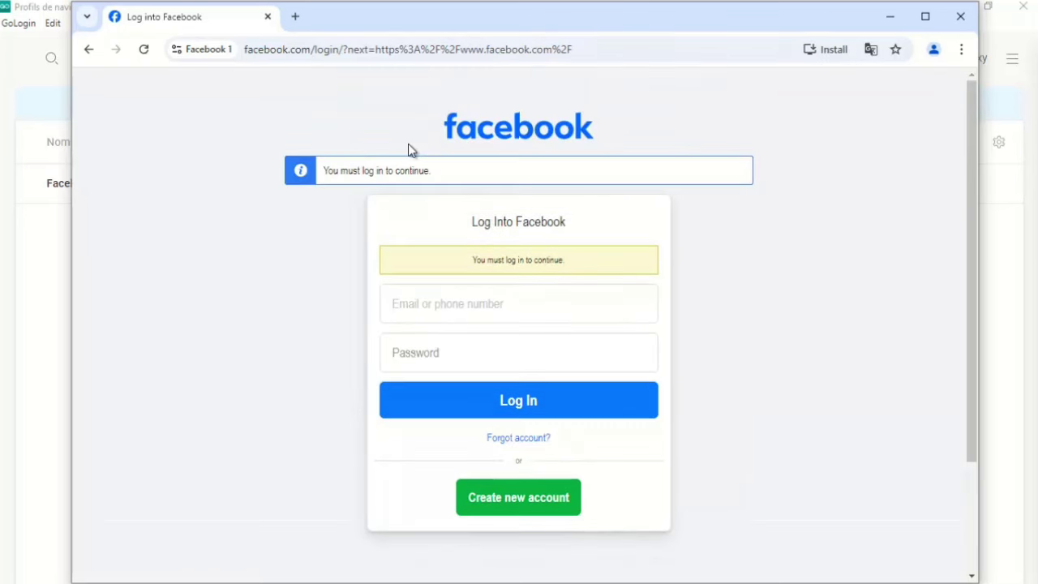
Search Google for "what my ip address" in a new browser tab.
left_click(297, 22)
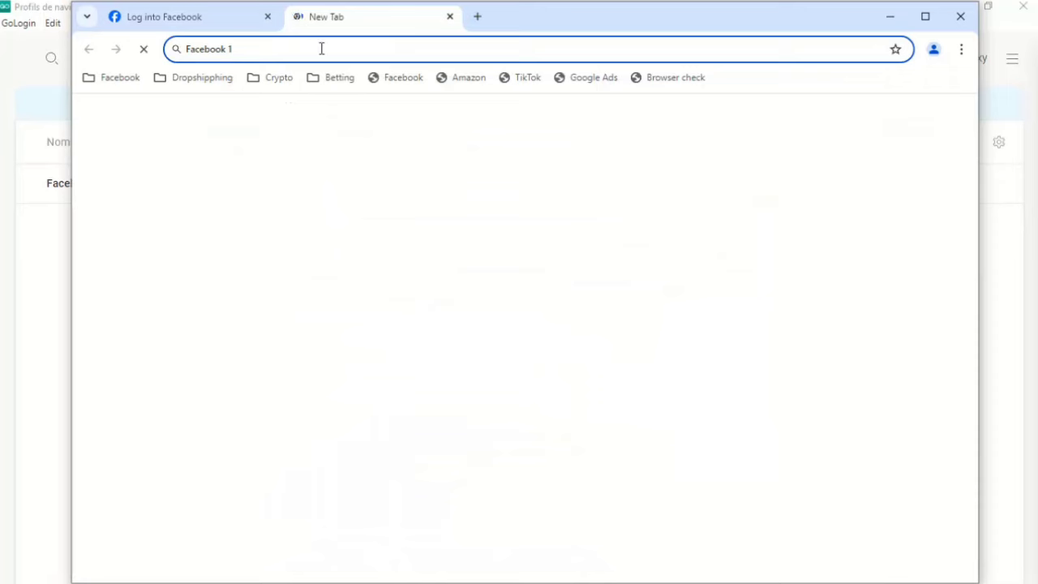
type("wha")
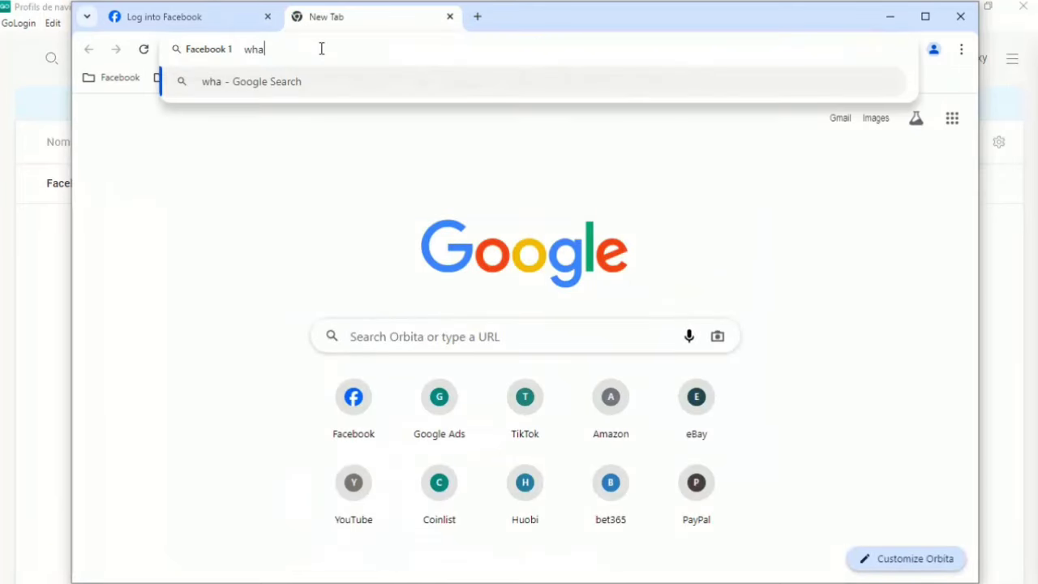
type("t io")
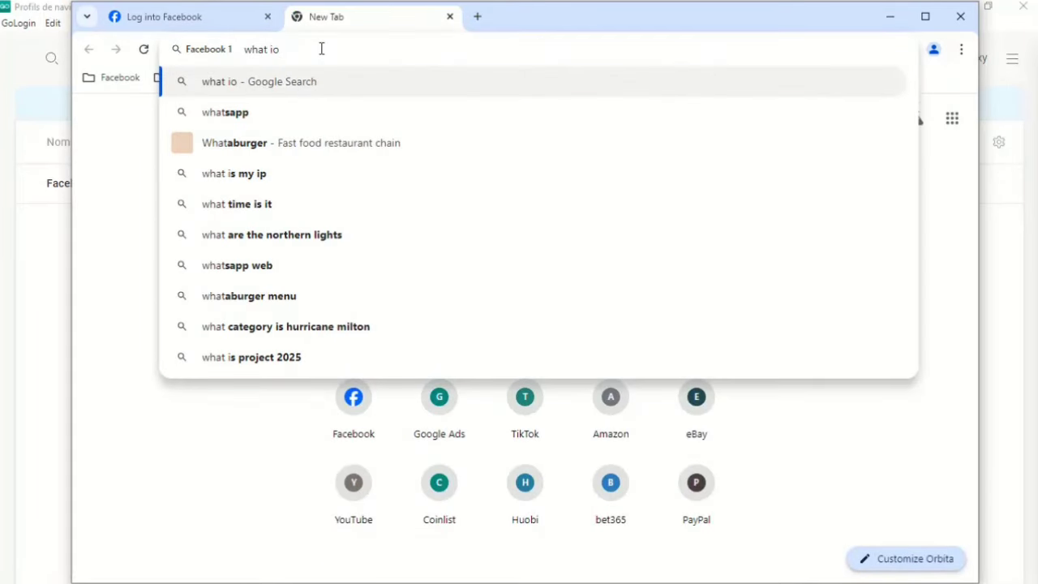
key("BackSpace")
key("BackSpace")
type("my ip adf")
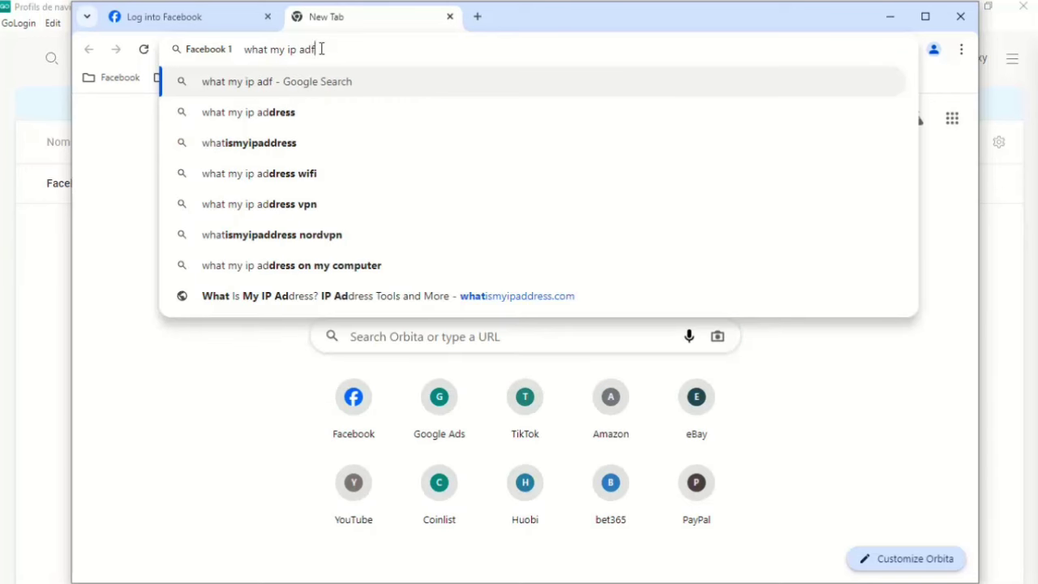
key("BackSpace")
type("dress")
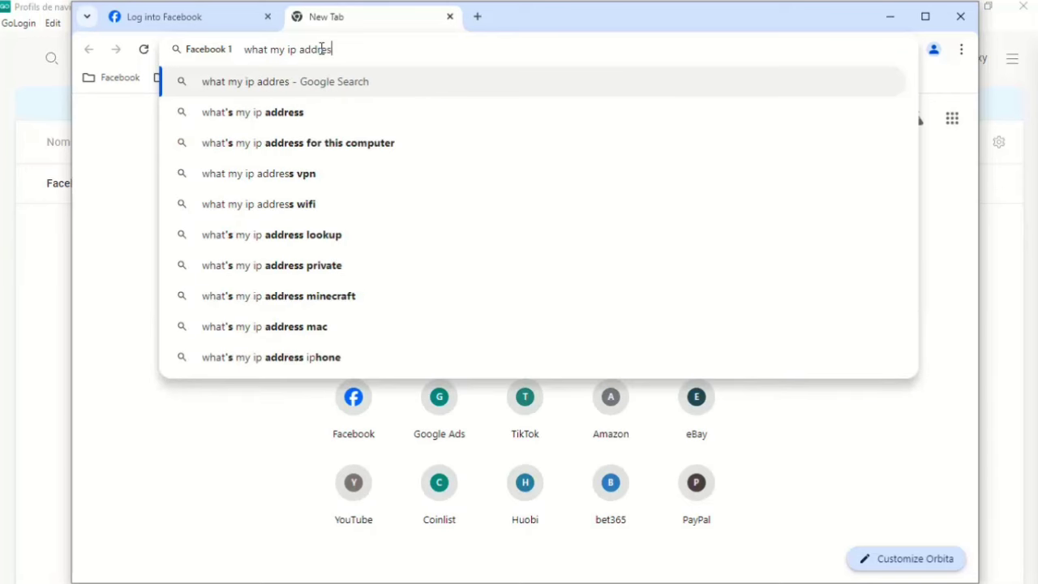
key("Return")
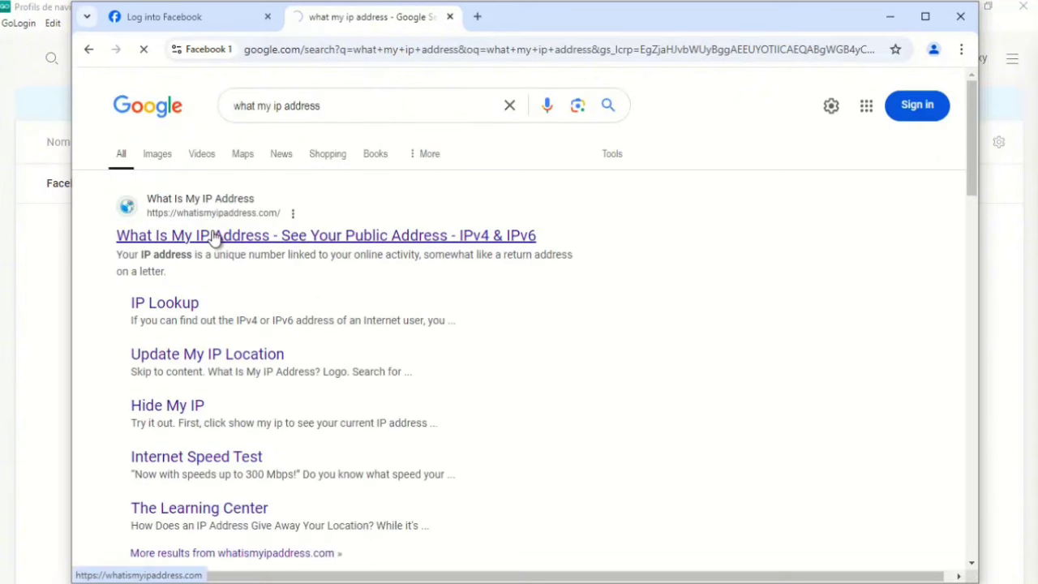
Open the whatismyipaddress.com result and check the region and country given for the profile's IP address.
left_click(213, 235)
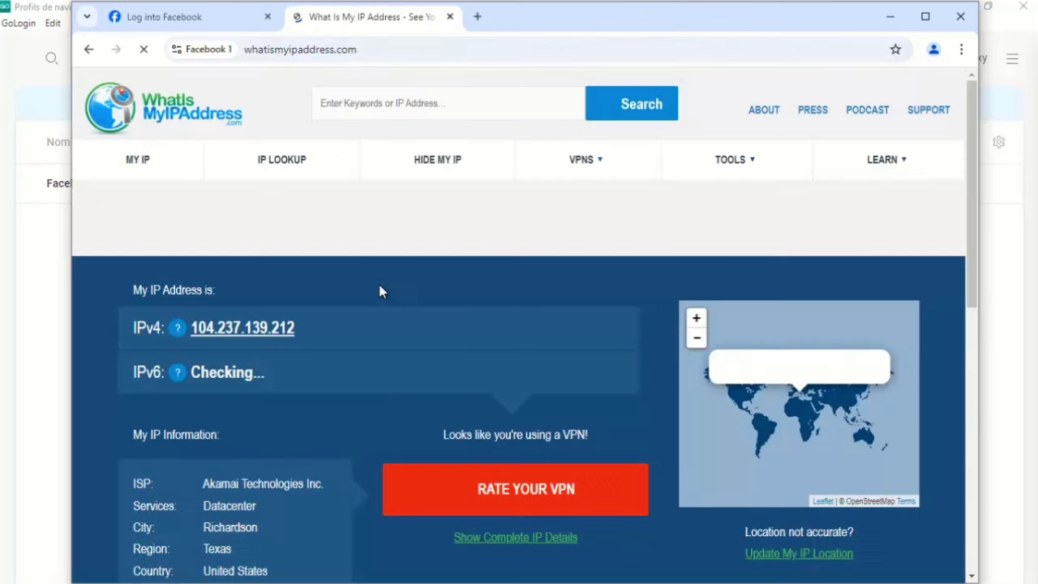
scroll(381, 292, "down", 2)
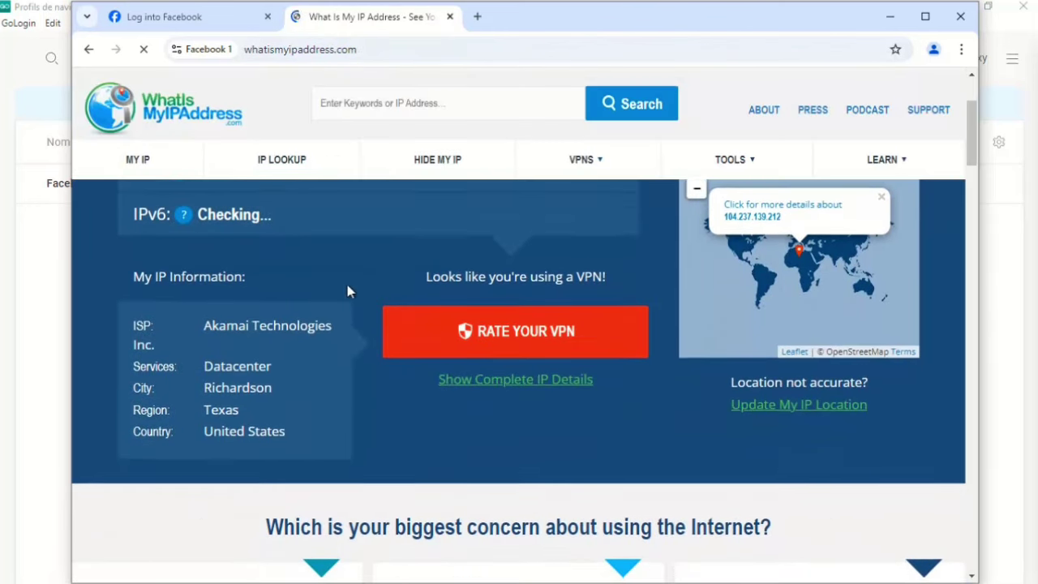
left_click_drag(295, 433, 249, 408)
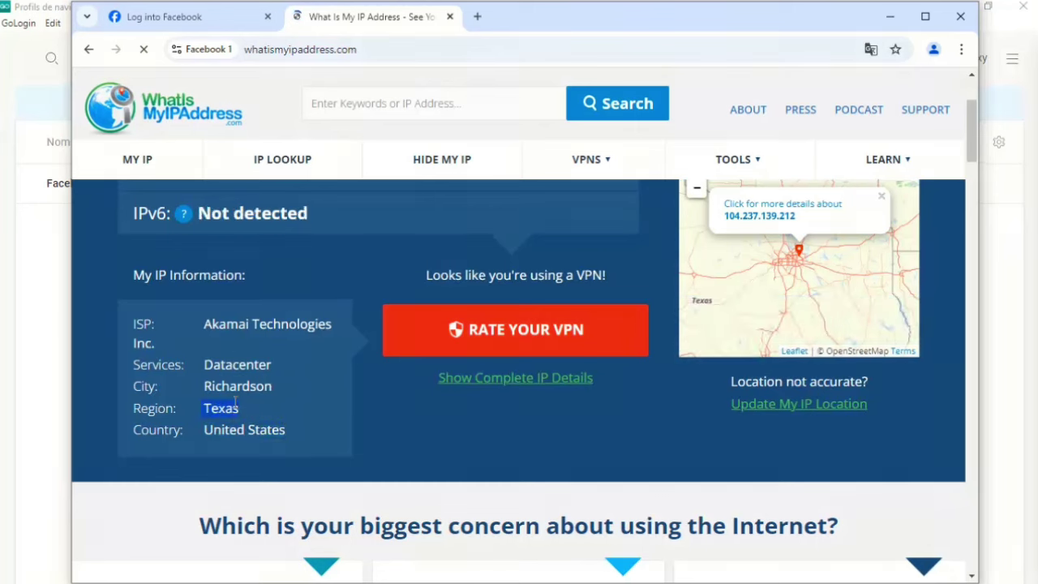
Close the IP lookup tab and move the profile's browser window down to uncover the GoLogin profile list.
left_click(450, 17)
left_click_drag(502, 25, 498, 358)
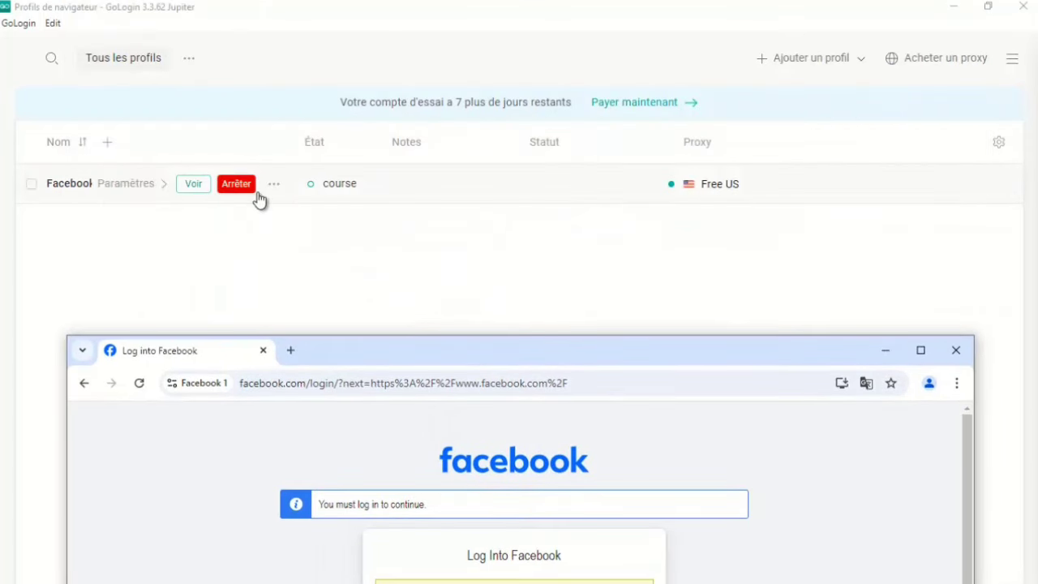
Close the Facebook profile's browser and start a new browser profile named Tiktok 1.
left_click(955, 353)
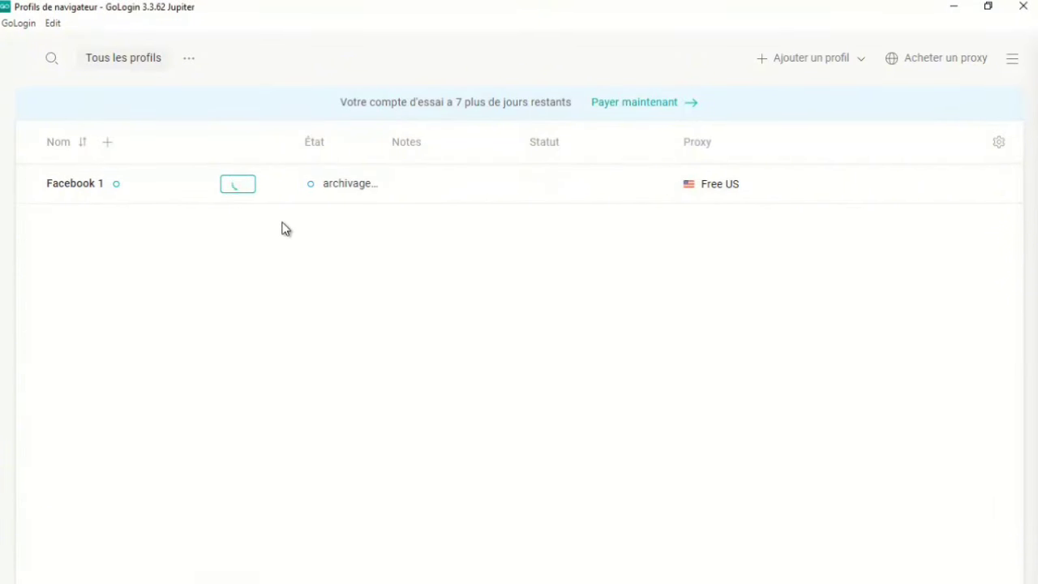
left_click(809, 61)
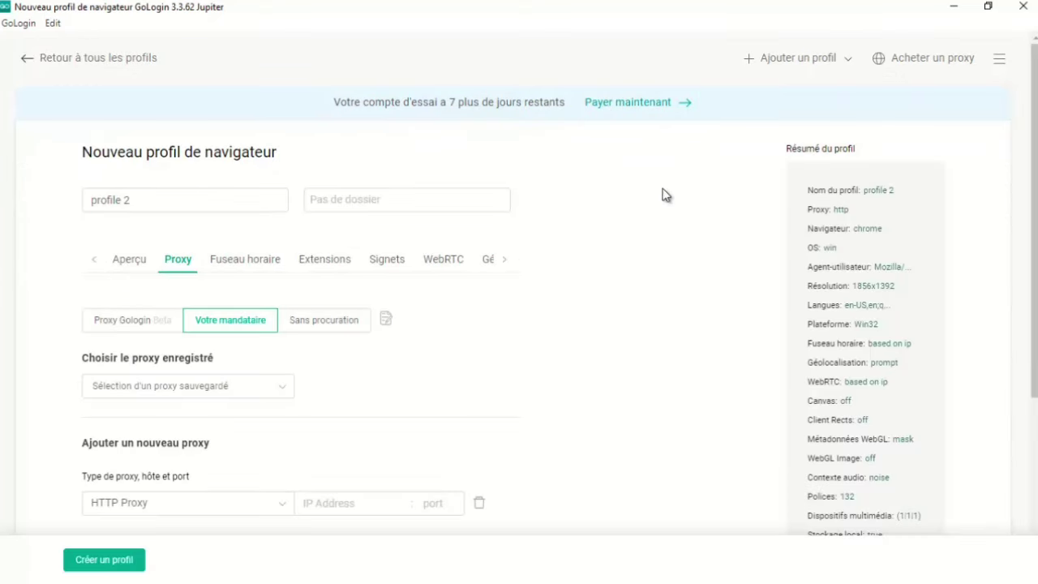
left_click(137, 199)
key("ctrl+a")
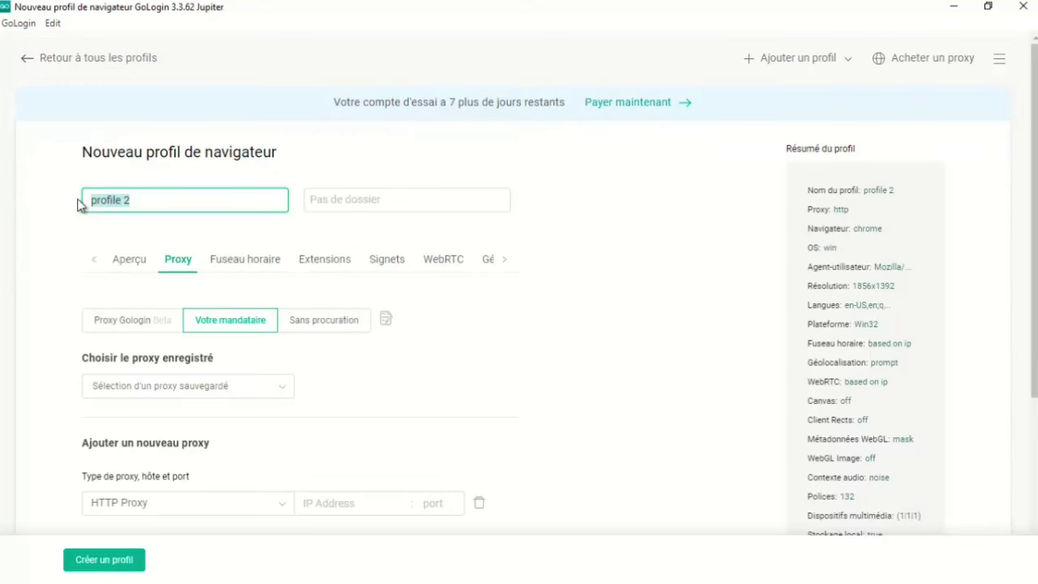
type("Tiktok 1")
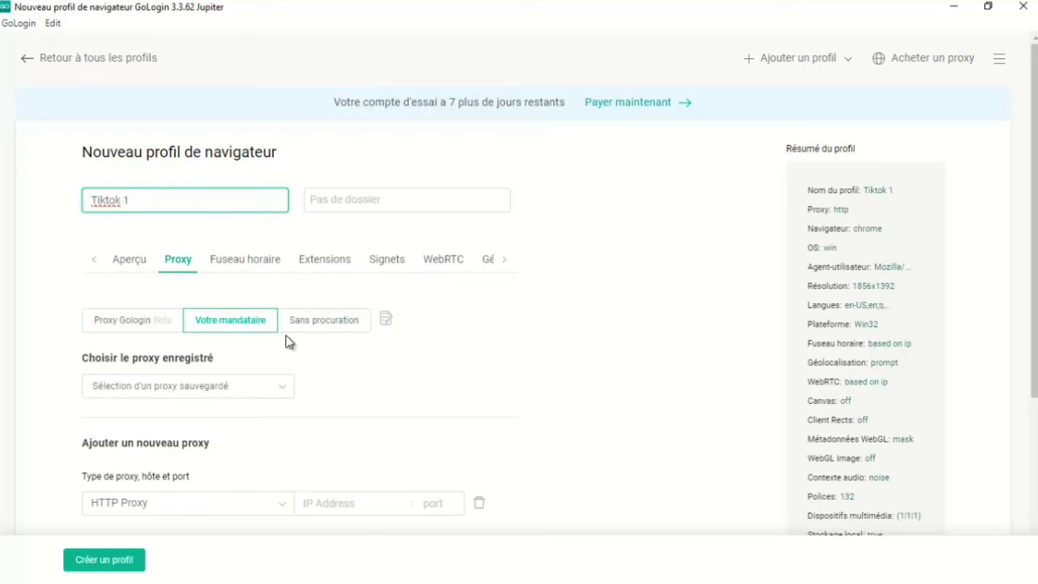
Assign the saved Tor FR proxy to the new Tiktok 1 profile and create the profile.
left_click(178, 262)
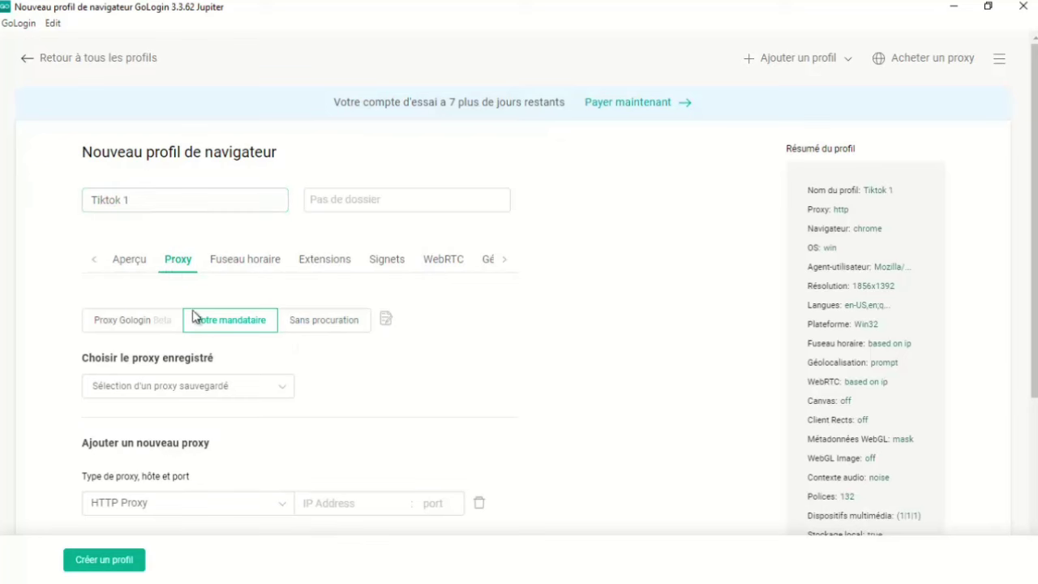
left_click(240, 389)
scroll(218, 252, "down", 1)
scroll(217, 252, "down", 2)
scroll(216, 251, "down", 2)
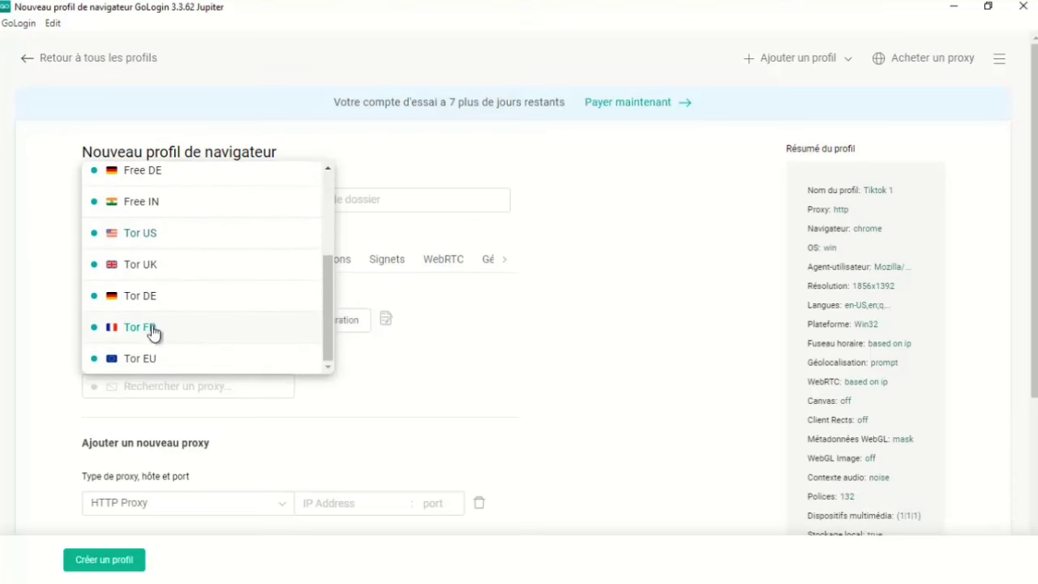
left_click(133, 326)
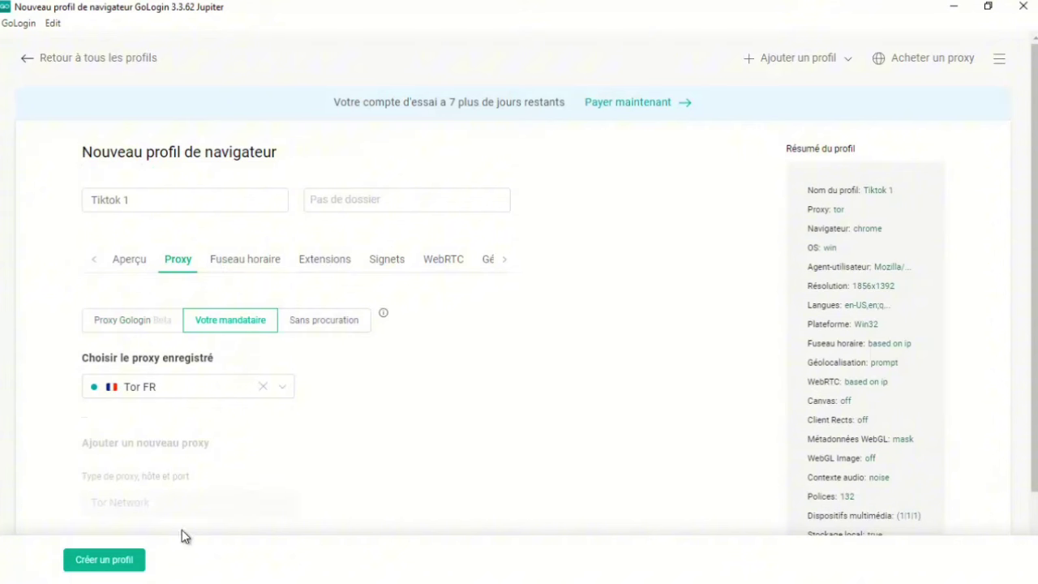
left_click(113, 564)
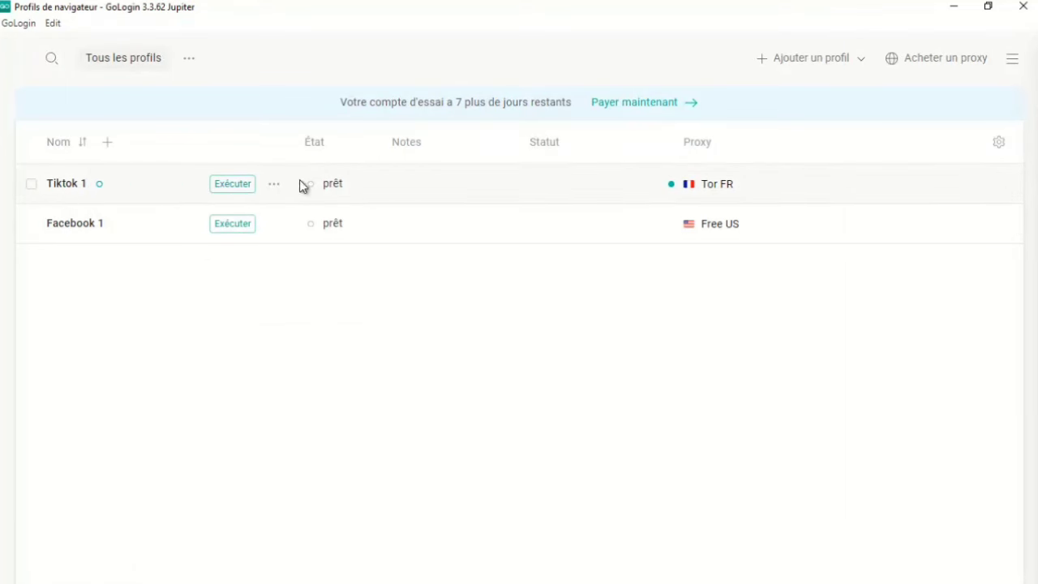
Run the Tiktok 1 profile and open the bookmarked TikTok site in its browser, dismissing the translation offer.
left_click(274, 185)
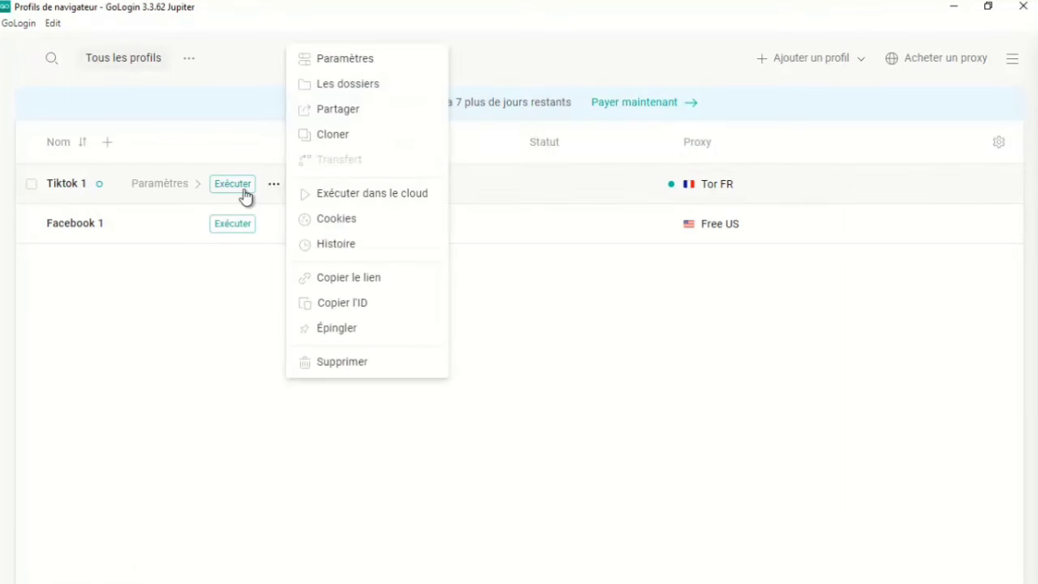
left_click(233, 187)
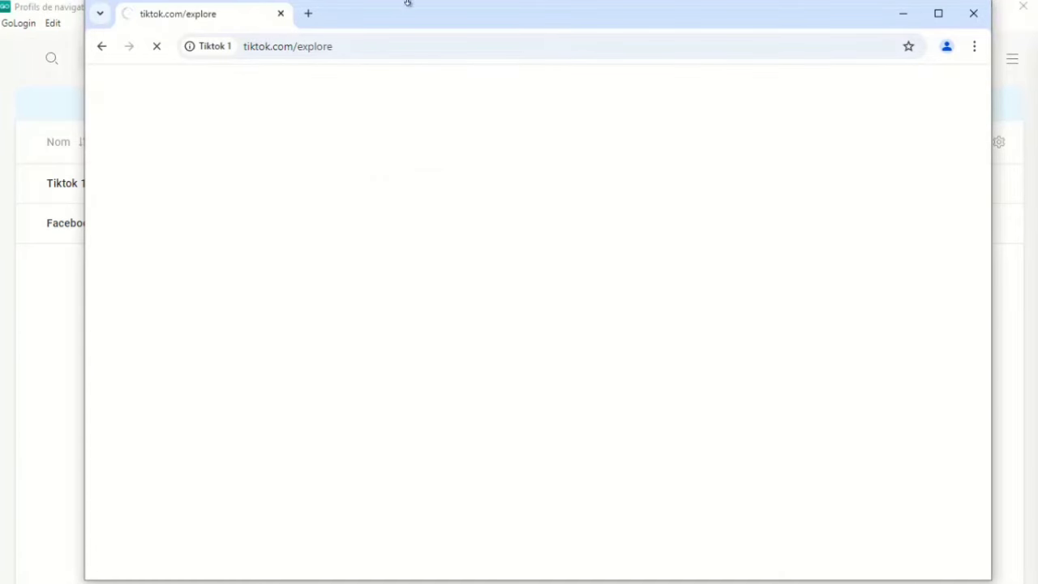
key("alt+Left")
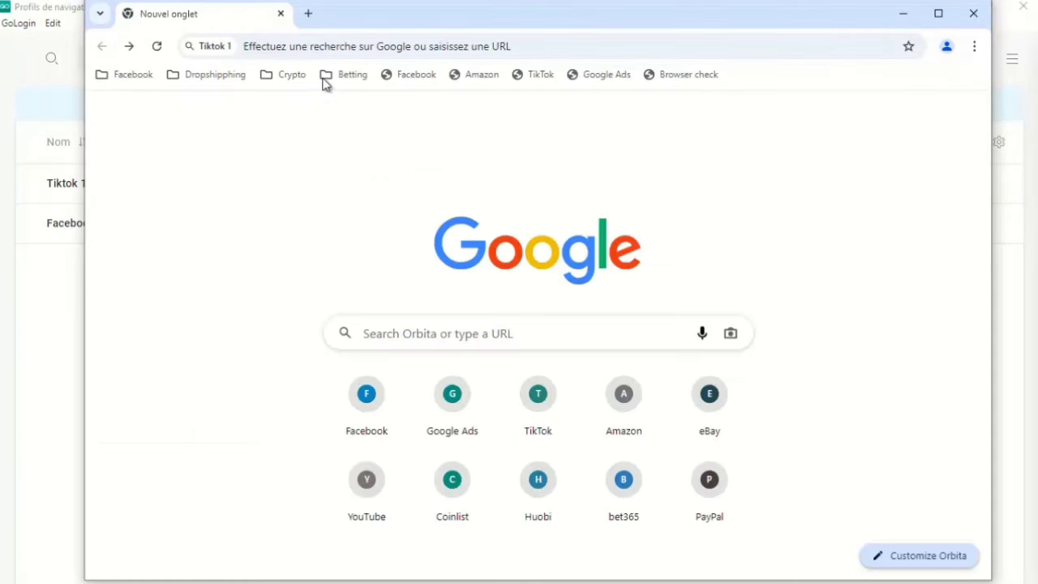
left_click(540, 75)
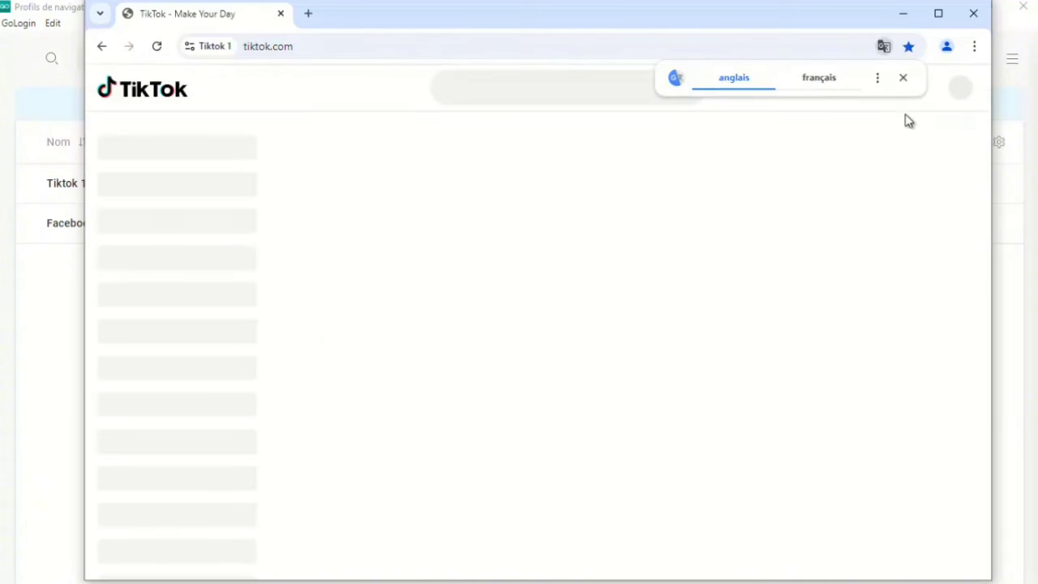
left_click(903, 79)
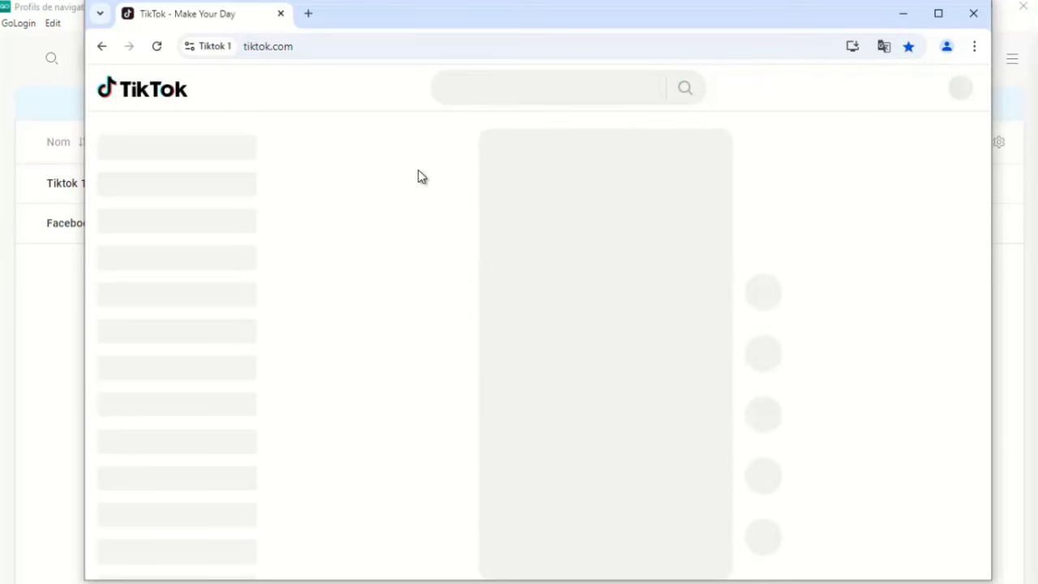
Reload the TikTok page and allow its notifications, dismissing any system alert that covers the page.
left_click(158, 47)
mouse_move(417, 19)
left_mouse_down()
mouse_move(440, 32)
mouse_move(427, 26)
left_mouse_up()
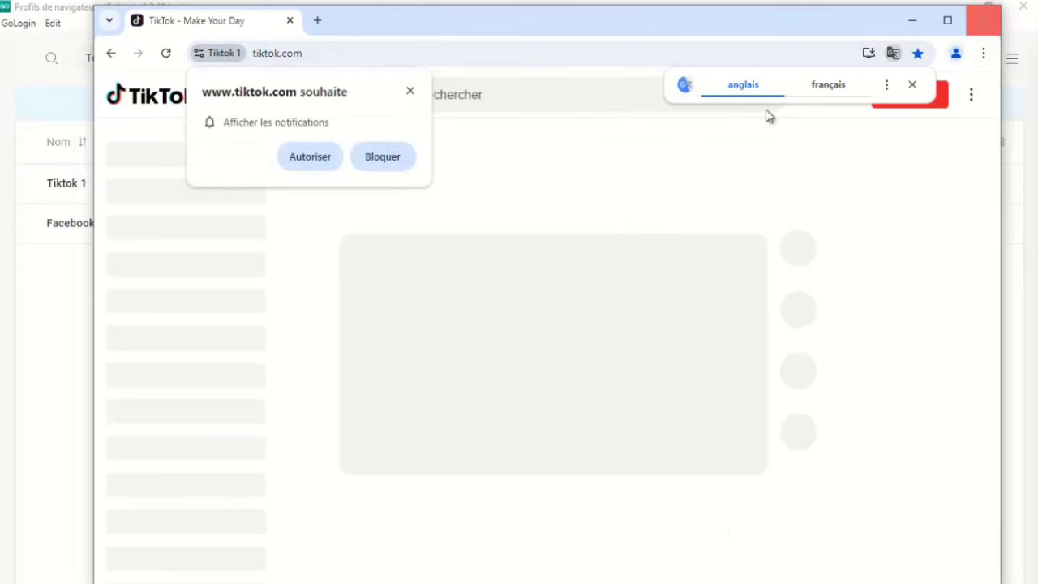
left_click(310, 157)
scroll(627, 334, "down", 2)
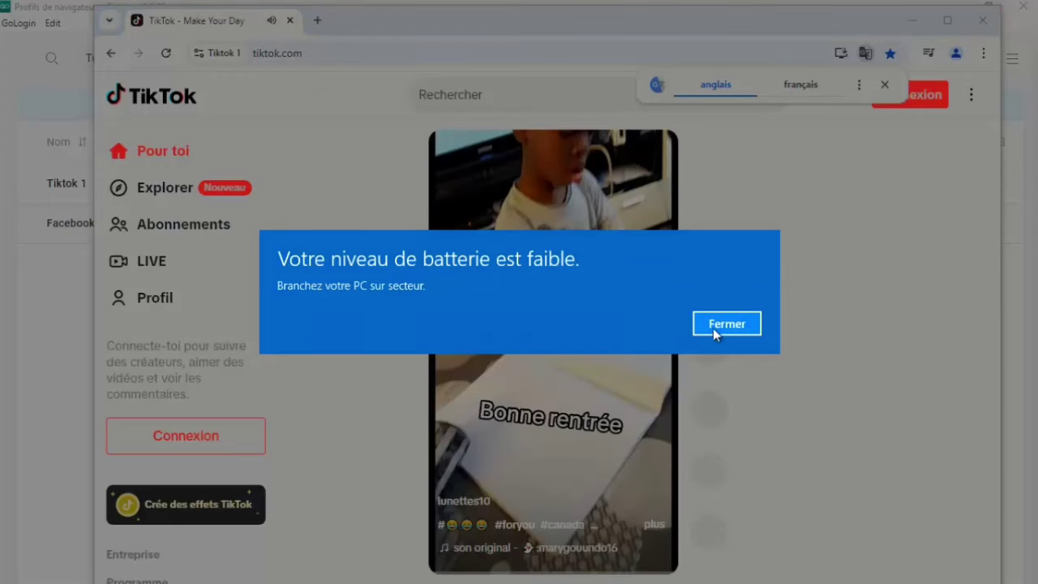
left_click(715, 325)
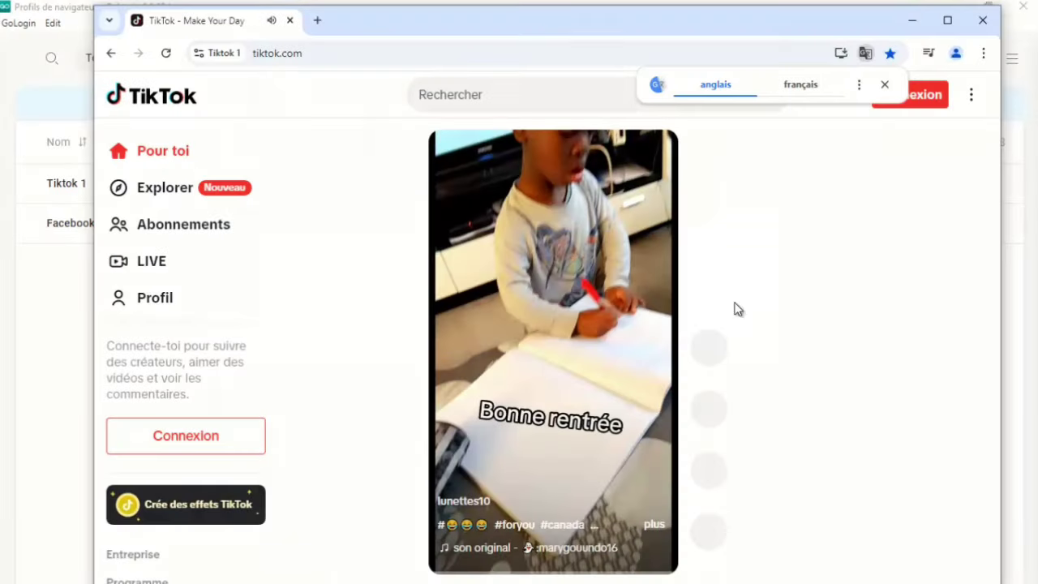
Close the Tiktok 1 profile's browser and read the trial account notice above the profile list.
left_click(983, 20)
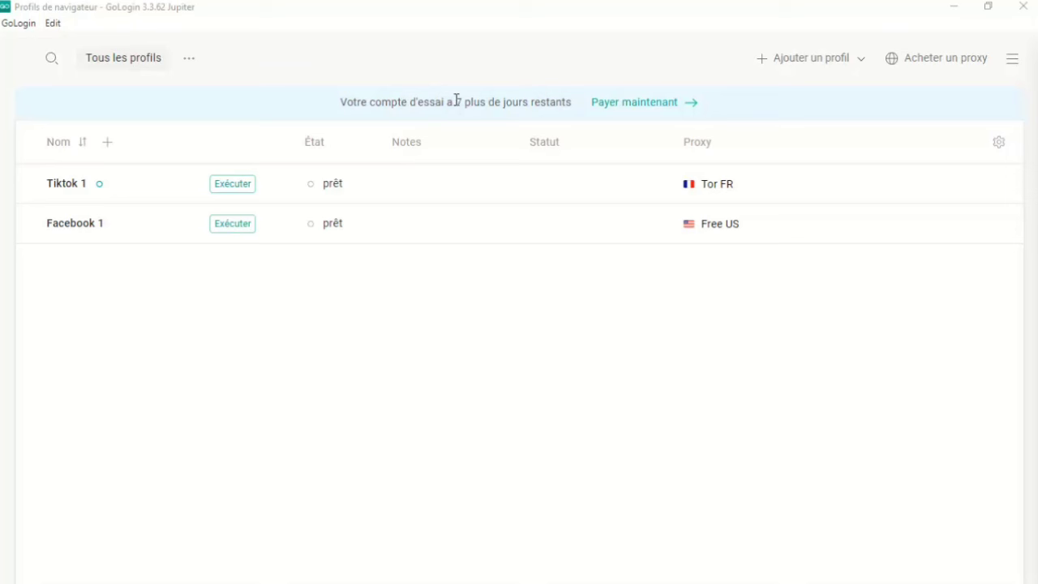
left_click_drag(456, 100, 397, 103)
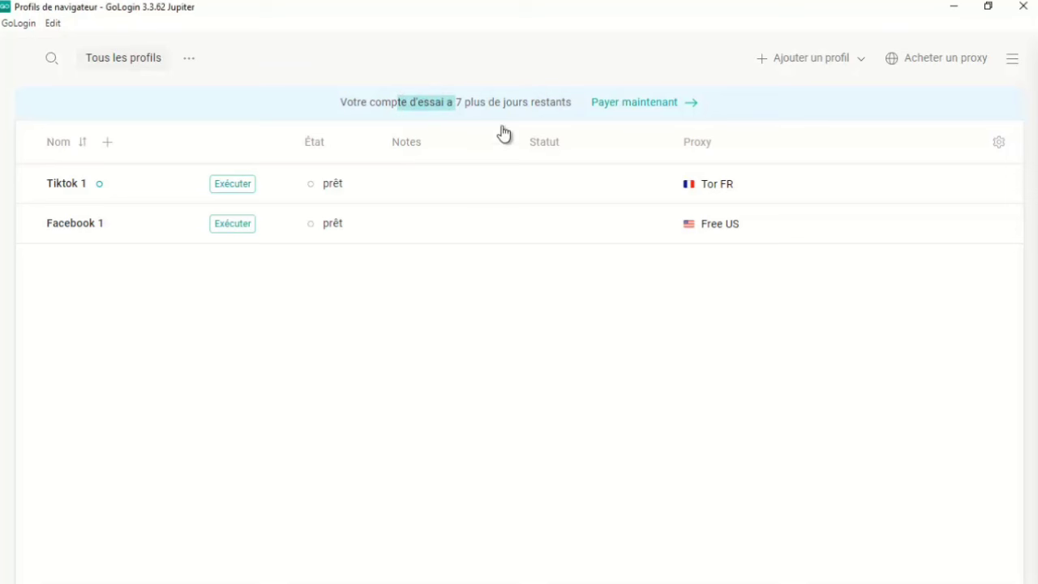
left_click(614, 313)
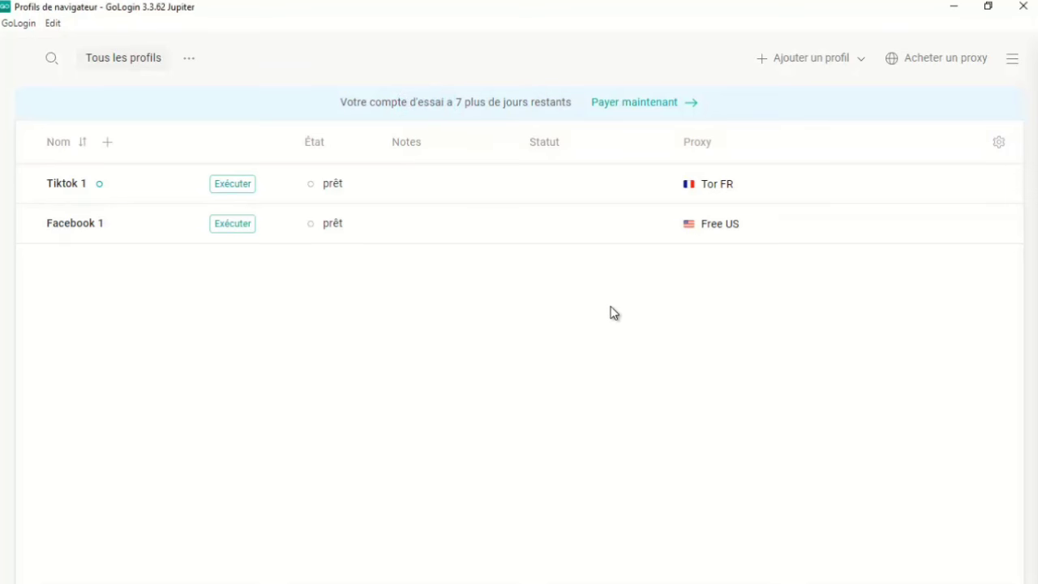